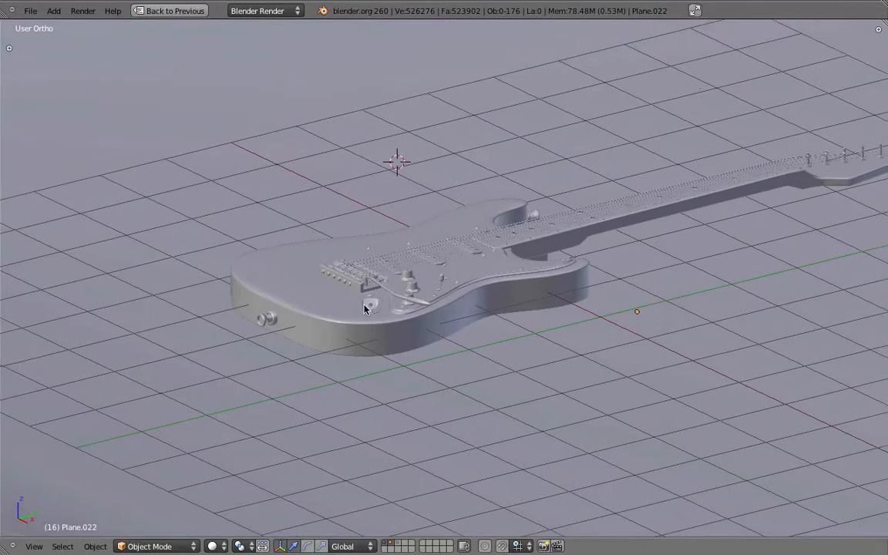
Step: Examine the mesh topology of the guitar body in Edit Mode
{"action": "middle_click_drag", "start_coordinate": [366, 319], "coordinate": [371, 336]}
{"action": "middle_click_drag", "start_coordinate": [426, 338], "coordinate": [363, 332], "text": "shift"}
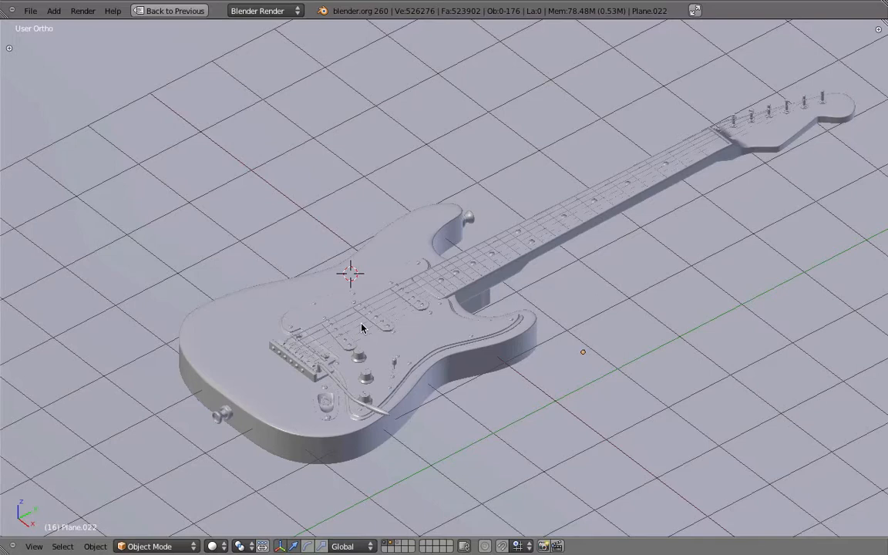
{"action": "middle_click_drag", "start_coordinate": [353, 336], "coordinate": [359, 312], "text": "shift"}
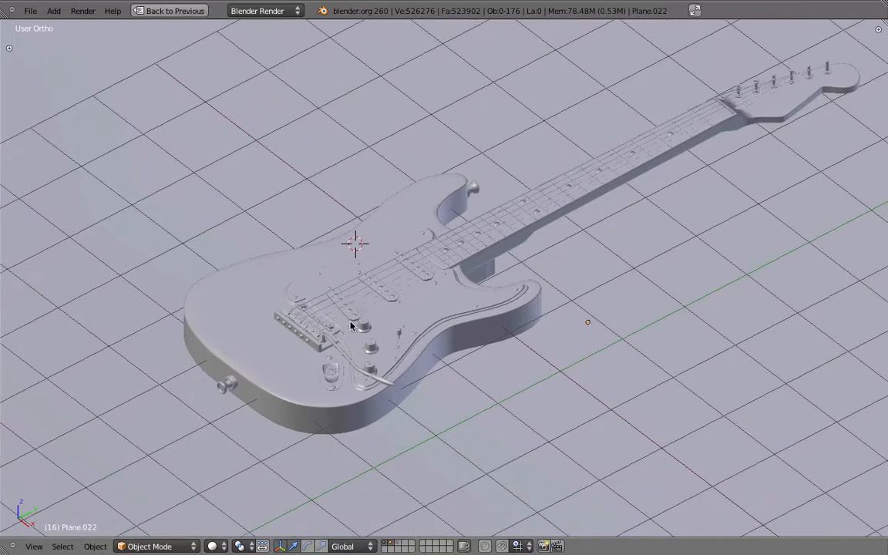
{"action": "right_click", "coordinate": [257, 299]}
{"action": "key", "text": "Tab"}
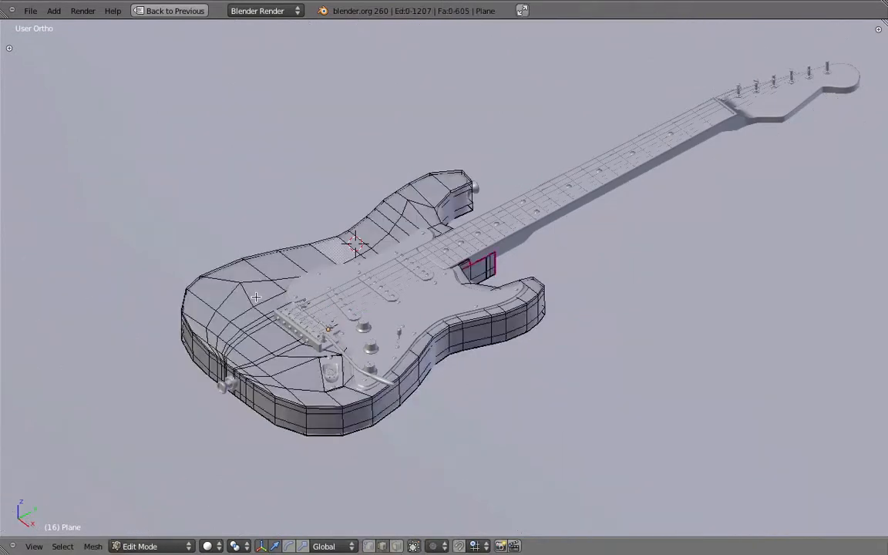
{"action": "middle_click_drag", "start_coordinate": [244, 302], "coordinate": [324, 268]}
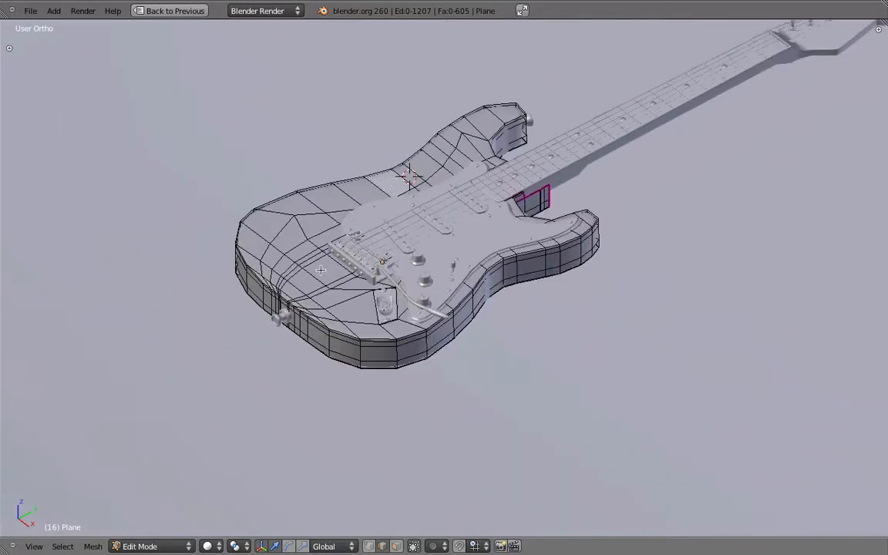
Step: Examine the pickguard's mesh topology in Edit Mode and return to Object Mode
{"action": "key", "text": "Tab"}
{"action": "right_click", "coordinate": [387, 226]}
{"action": "key", "text": "Tab"}
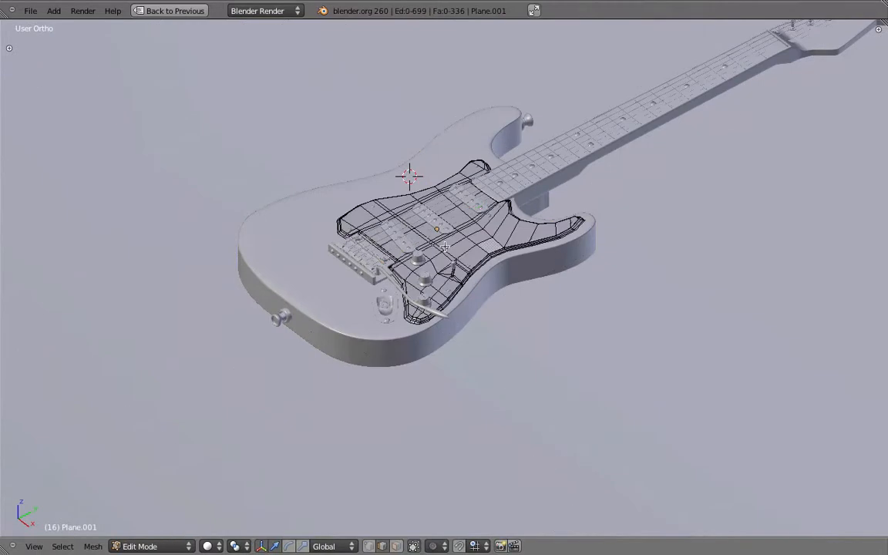
{"action": "key", "text": "Tab"}
{"action": "key", "text": "ctrl+space"}
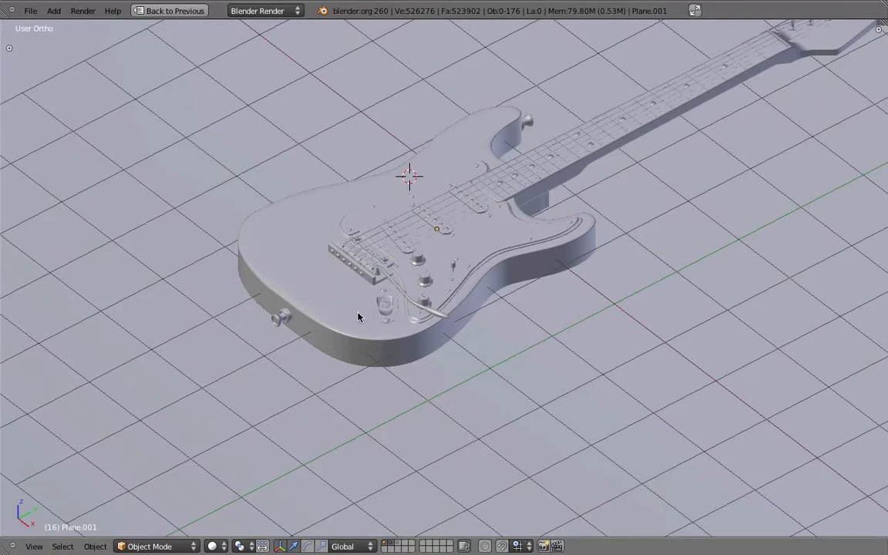
Step: Examine the modelled hardware on the guitar body up close, including the bridge, tremolo arm, knobs, pickups and jack plate
{"action": "scroll", "coordinate": [357, 317], "scroll_direction": "up", "scroll_amount": 1}
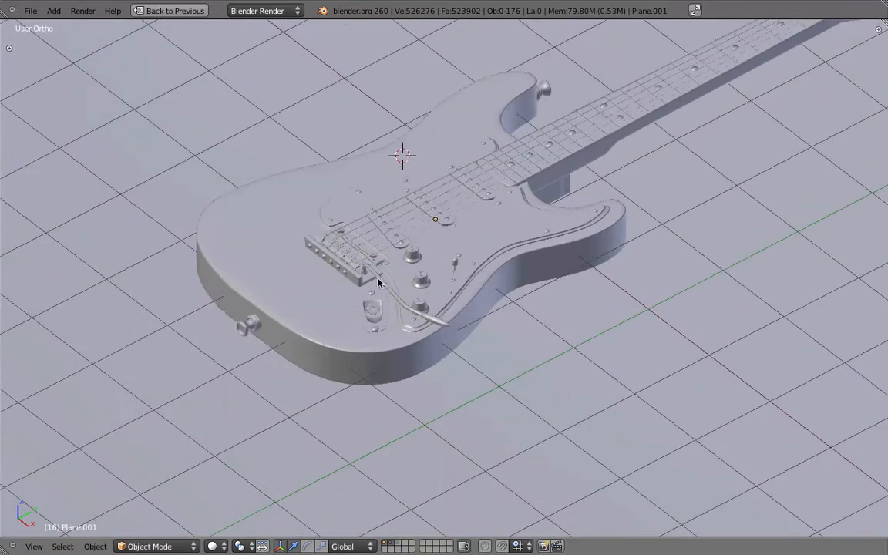
{"action": "middle_click_drag", "start_coordinate": [380, 277], "coordinate": [359, 330], "text": "shift"}
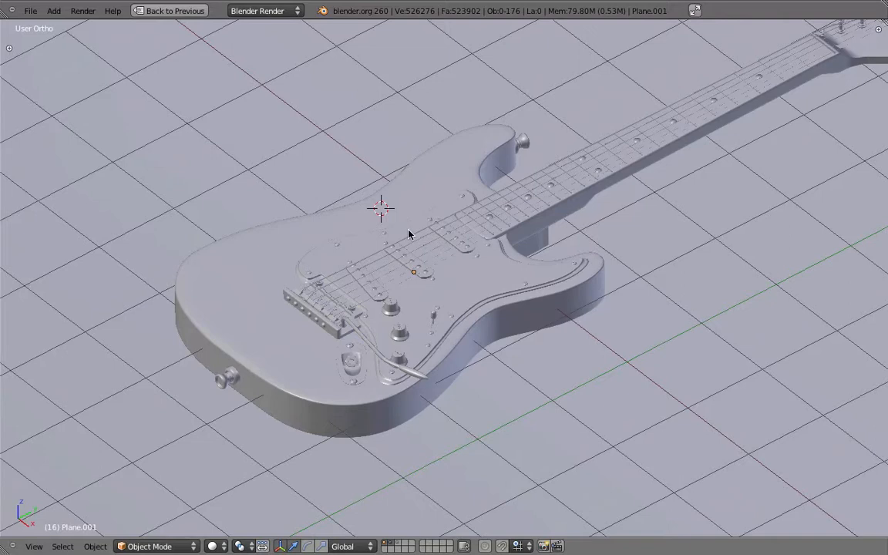
{"action": "scroll", "coordinate": [316, 331], "scroll_direction": "up", "scroll_amount": 4}
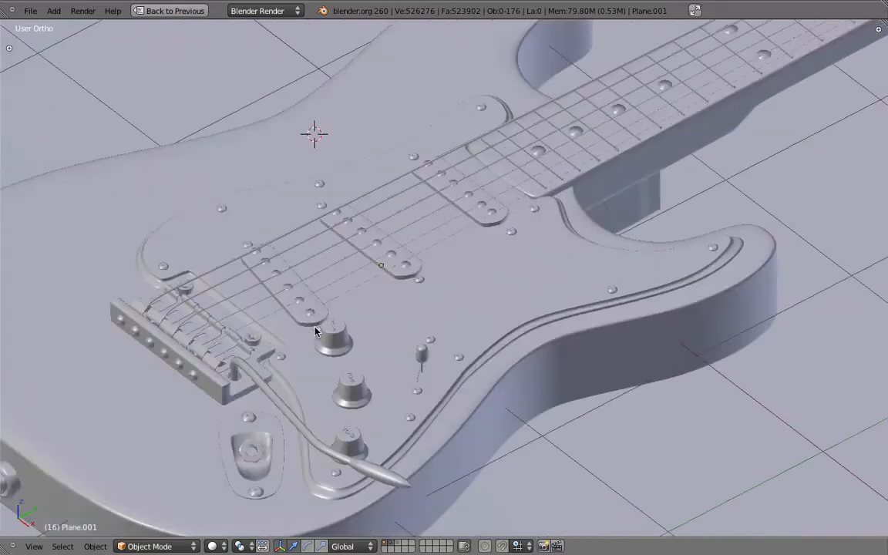
{"action": "middle_click_drag", "start_coordinate": [372, 301], "coordinate": [493, 216], "text": "shift"}
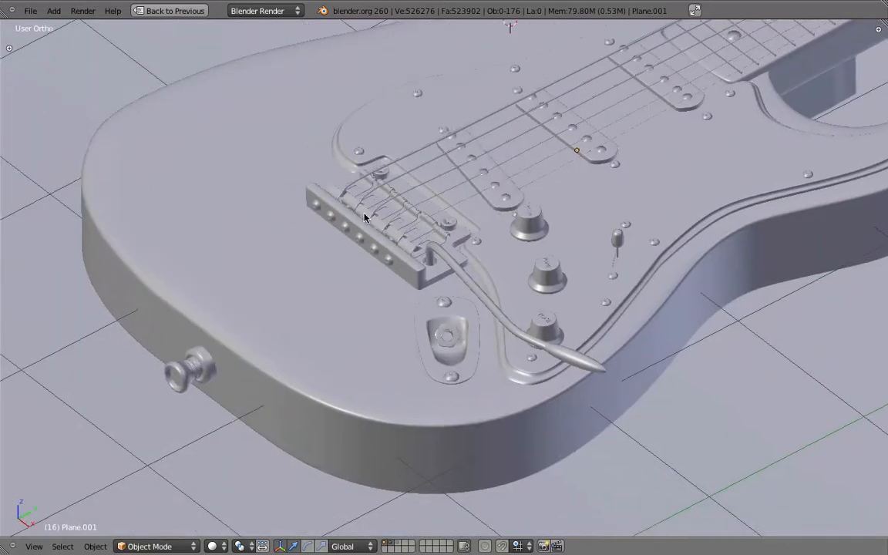
{"action": "middle_click_drag", "start_coordinate": [368, 224], "coordinate": [374, 279], "text": "shift"}
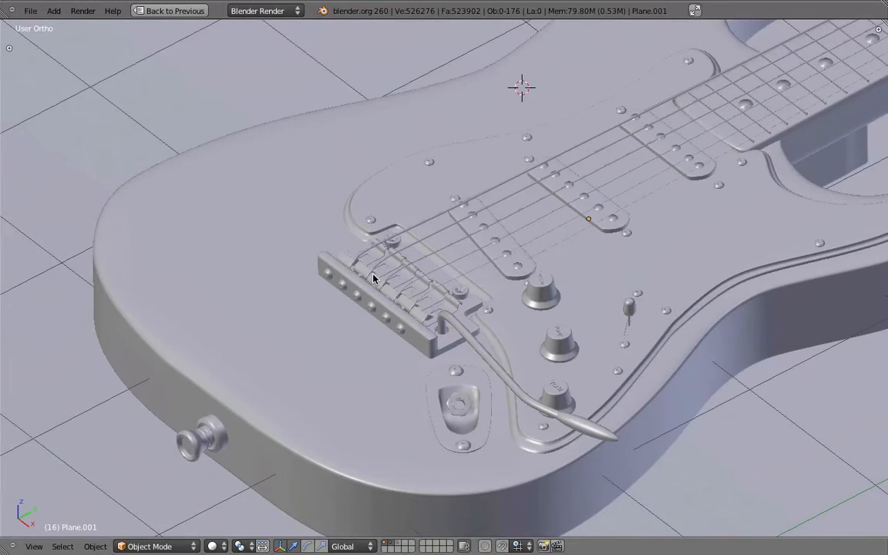
{"action": "scroll", "coordinate": [374, 279], "scroll_direction": "up", "scroll_amount": 5}
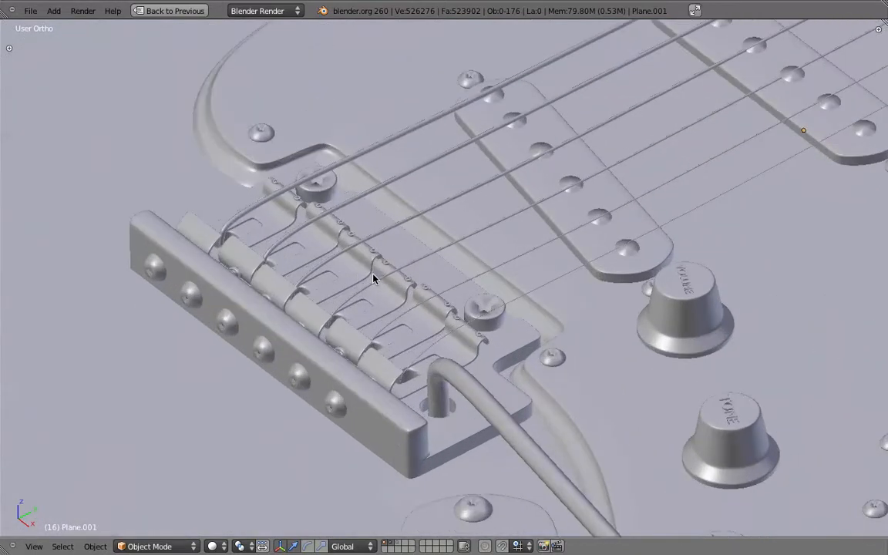
{"action": "middle_click_drag", "start_coordinate": [468, 357], "coordinate": [430, 243], "text": "shift"}
{"action": "middle_click_drag", "start_coordinate": [499, 317], "coordinate": [364, 342], "text": "shift"}
{"action": "scroll", "coordinate": [364, 342], "scroll_direction": "down", "scroll_amount": 1}
Step: Examine the strings, frets and neck along their length up to the headstock and its tuning posts
{"action": "scroll", "coordinate": [364, 343], "scroll_direction": "down", "scroll_amount": 3}
{"action": "middle_click_drag", "start_coordinate": [701, 157], "coordinate": [537, 275], "text": "shift"}
{"action": "middle_click_drag", "start_coordinate": [630, 190], "coordinate": [533, 277], "text": "shift"}
{"action": "middle_click_drag", "start_coordinate": [739, 147], "coordinate": [453, 313], "text": "shift"}
{"action": "middle_click_drag", "start_coordinate": [613, 165], "coordinate": [383, 222], "text": "shift"}
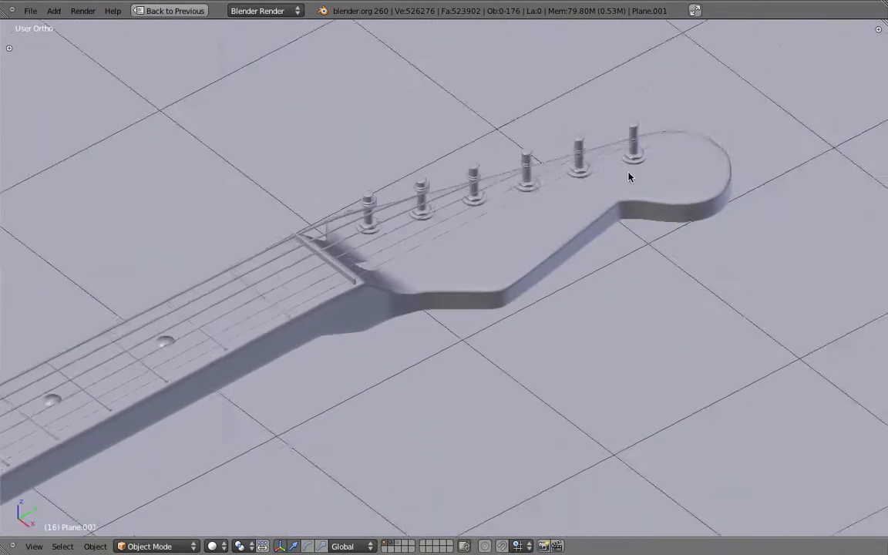
{"action": "scroll", "coordinate": [628, 176], "scroll_direction": "up", "scroll_amount": 3}
{"action": "middle_click_drag", "start_coordinate": [626, 182], "coordinate": [605, 219]}
Step: Show only the first scene layer to hide the ground plane, and inspect the tuning machines beneath the headstock
{"action": "key", "text": "1"}
{"action": "middle_click_drag", "start_coordinate": [568, 362], "coordinate": [582, 128], "text": "shift"}
{"action": "scroll", "coordinate": [585, 201], "scroll_direction": "up", "scroll_amount": 2}
{"action": "middle_click_drag", "start_coordinate": [586, 206], "coordinate": [473, 319]}
{"action": "middle_click_drag", "start_coordinate": [471, 251], "coordinate": [455, 337], "text": "shift"}
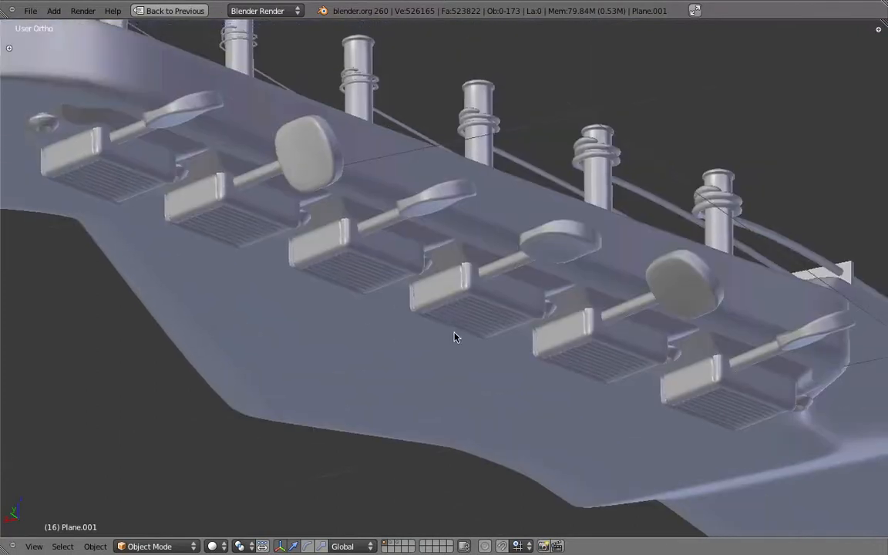
{"action": "scroll", "coordinate": [455, 329], "scroll_direction": "down", "scroll_amount": 2}
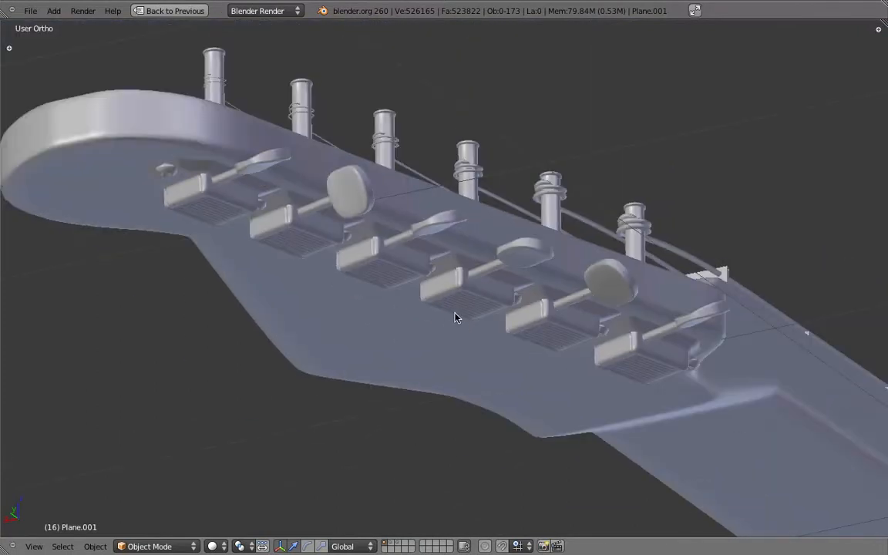
{"action": "middle_click_drag", "start_coordinate": [369, 255], "coordinate": [528, 206]}
Step: View the complete guitar without the ground plane, select its neck and clear the selection
{"action": "scroll", "coordinate": [428, 302], "scroll_direction": "down", "scroll_amount": 5}
{"action": "scroll", "coordinate": [371, 305], "scroll_direction": "down", "scroll_amount": 4}
{"action": "scroll", "coordinate": [478, 230], "scroll_direction": "up", "scroll_amount": 4}
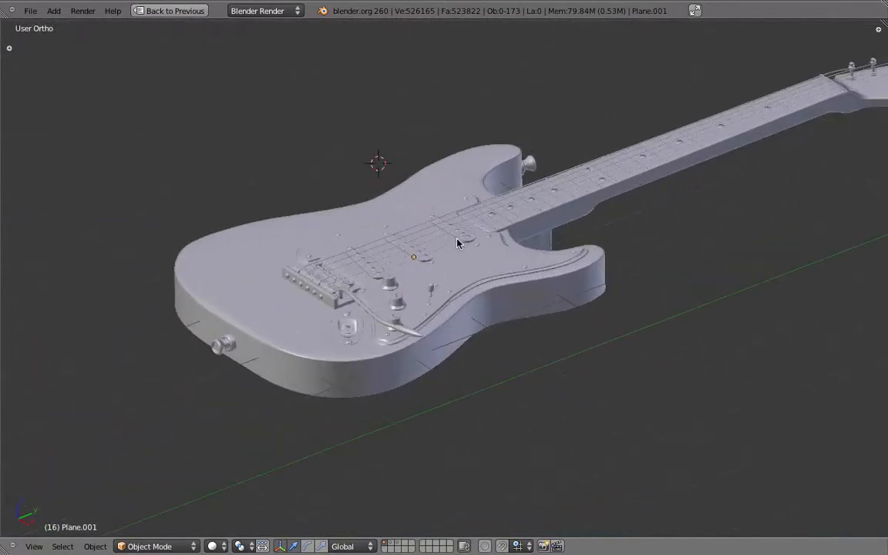
{"action": "middle_click_drag", "start_coordinate": [478, 230], "coordinate": [345, 281], "text": "shift"}
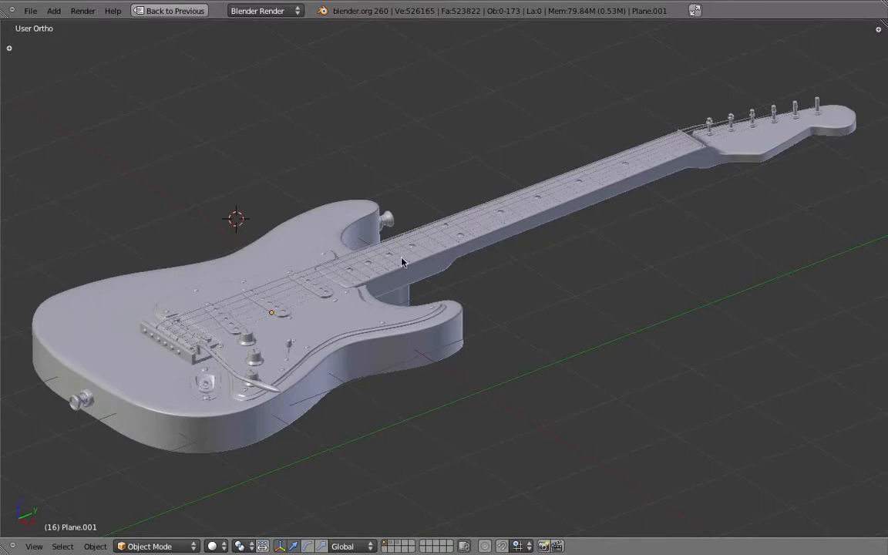
{"action": "right_click", "coordinate": [424, 274]}
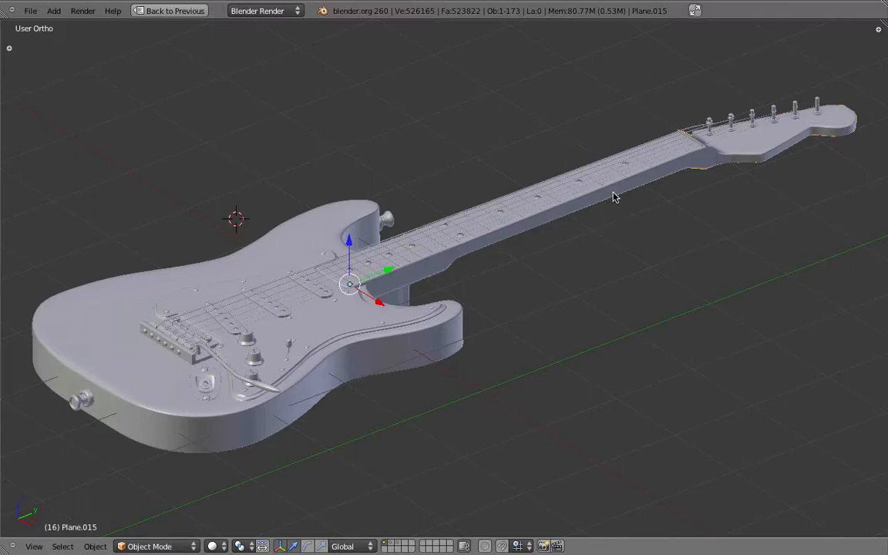
{"action": "key", "text": "a"}
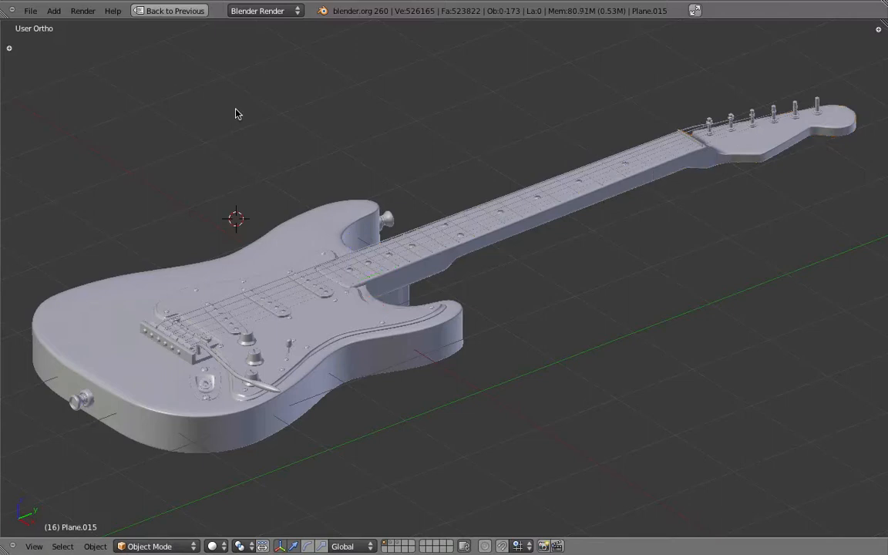
Step: Restore the multi-editor layout and switch the main 3D view to the UV/Image Editor
{"action": "key", "text": "ctrl+Up"}
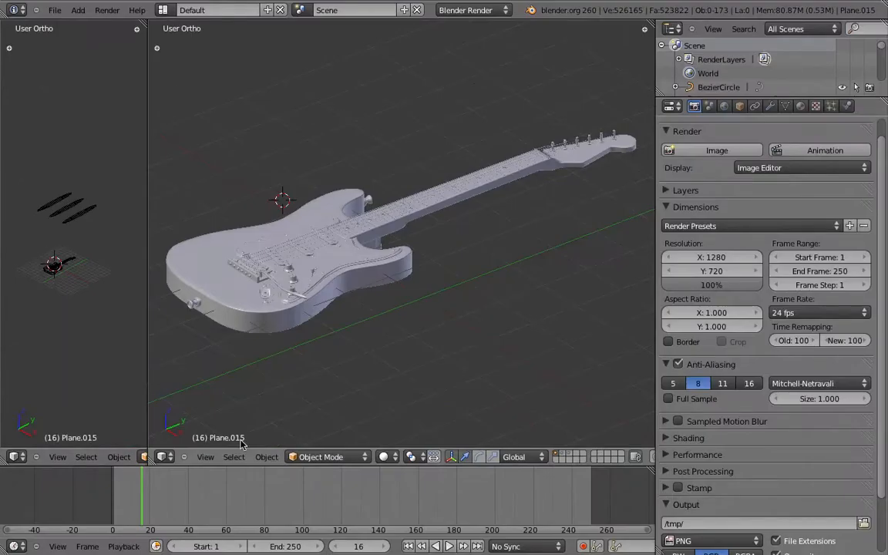
{"action": "left_click", "coordinate": [163, 456]}
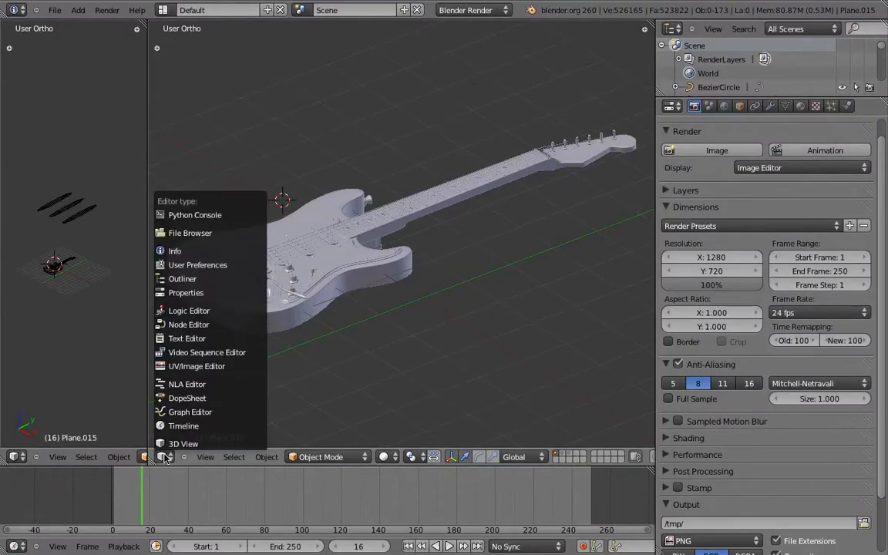
{"action": "left_click", "coordinate": [197, 367]}
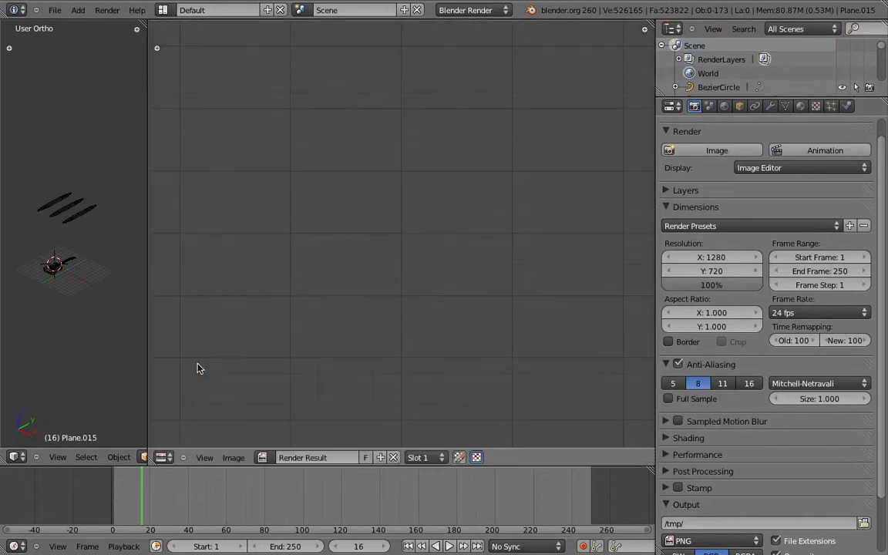
Step: Open rendu1.png from the weecast images folder using thumbnail display, and show it maximised and fitted to the editor
{"action": "left_click", "coordinate": [241, 459]}
{"action": "left_click", "coordinate": [248, 431]}
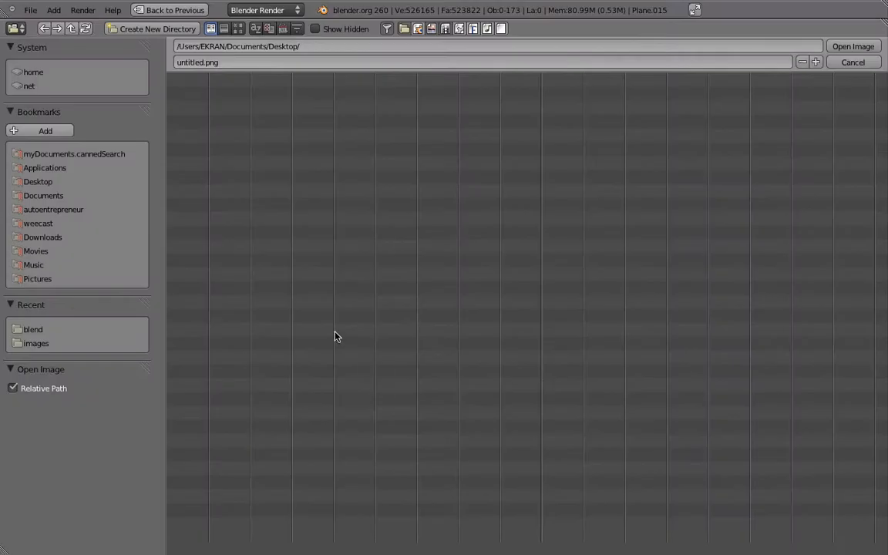
{"action": "left_click", "coordinate": [41, 224]}
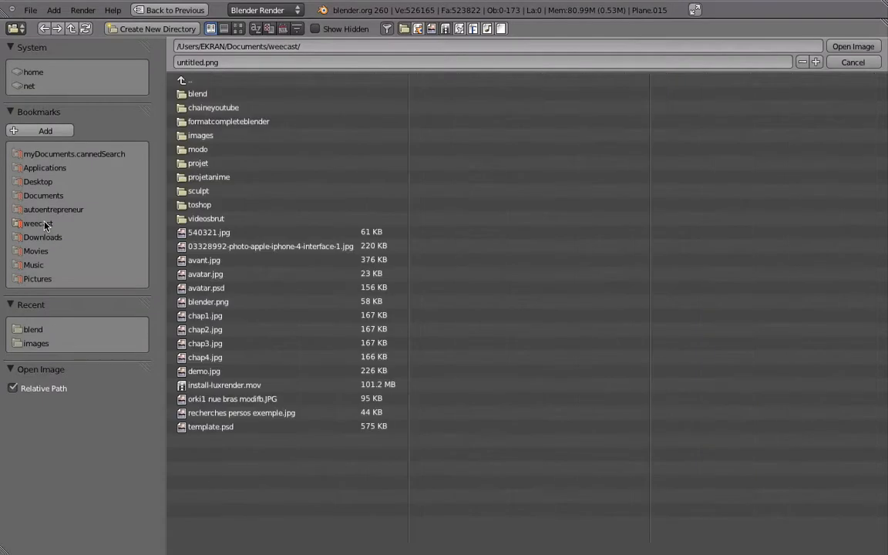
{"action": "left_click", "coordinate": [216, 136]}
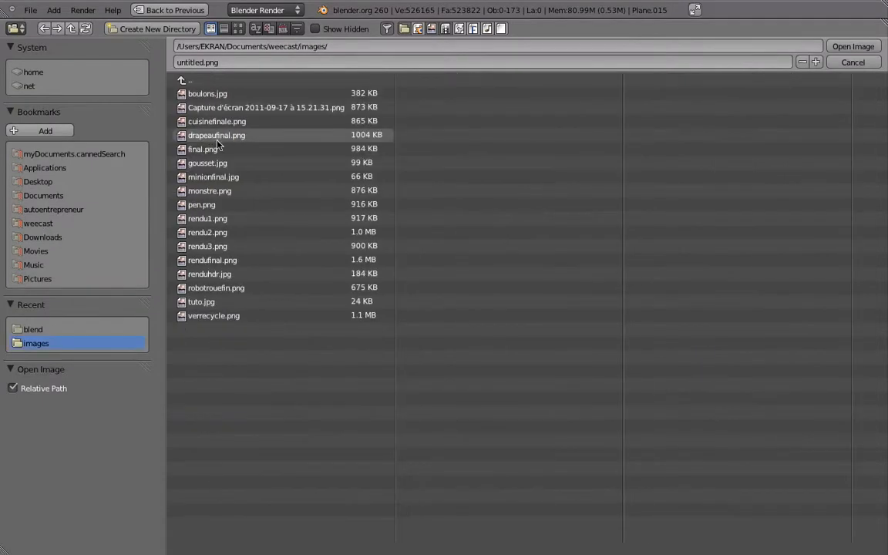
{"action": "left_click", "coordinate": [238, 28]}
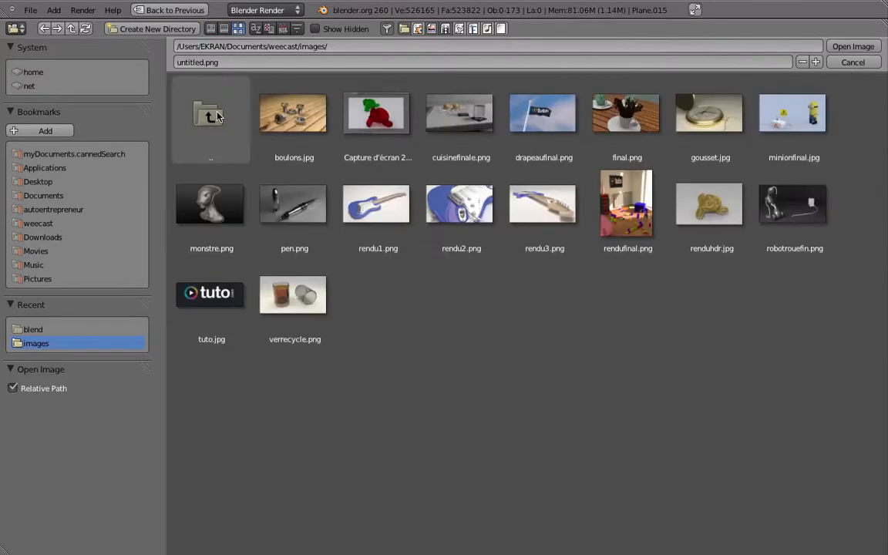
{"action": "double_click", "coordinate": [369, 207]}
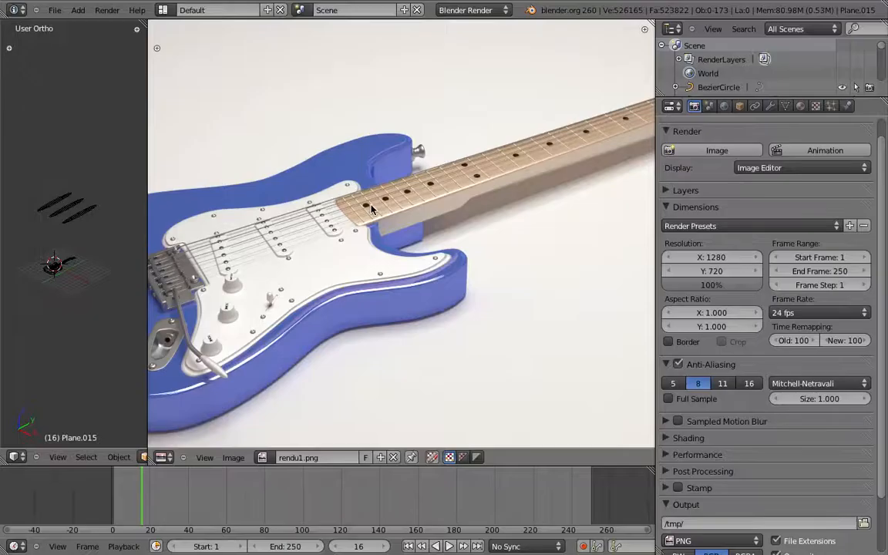
{"action": "key", "text": "ctrl+Up"}
{"action": "key", "text": "Home"}
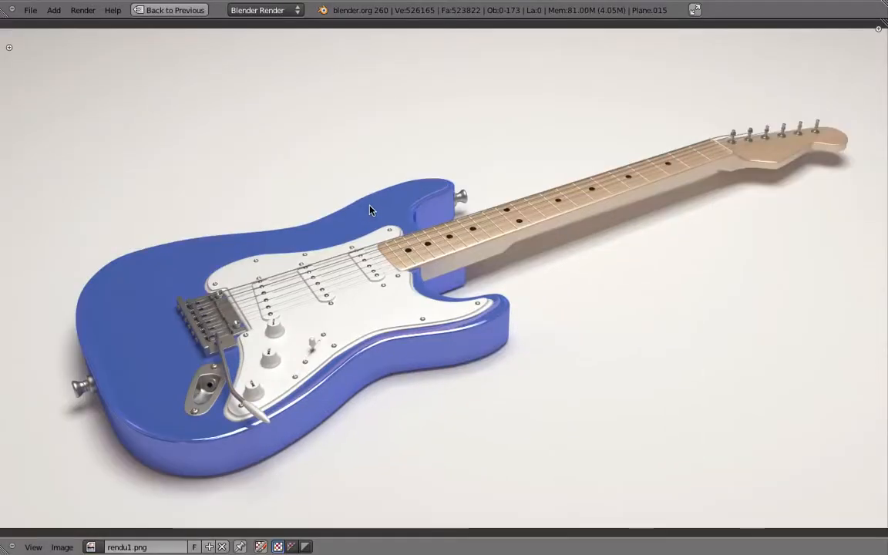
Step: Open the close-up render rendu2.png from the images folder, browsing the files as thumbnails
{"action": "left_click", "coordinate": [61, 548]}
{"action": "left_click", "coordinate": [68, 517]}
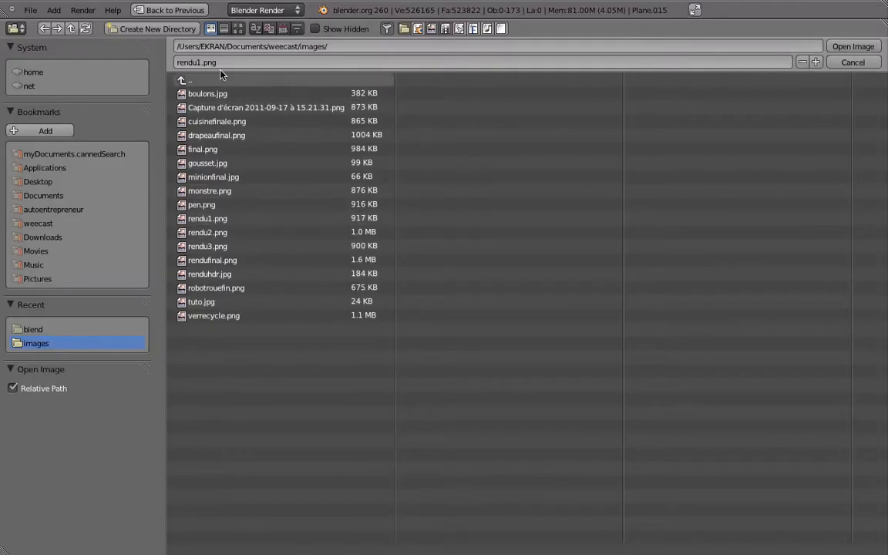
{"action": "left_click", "coordinate": [238, 29]}
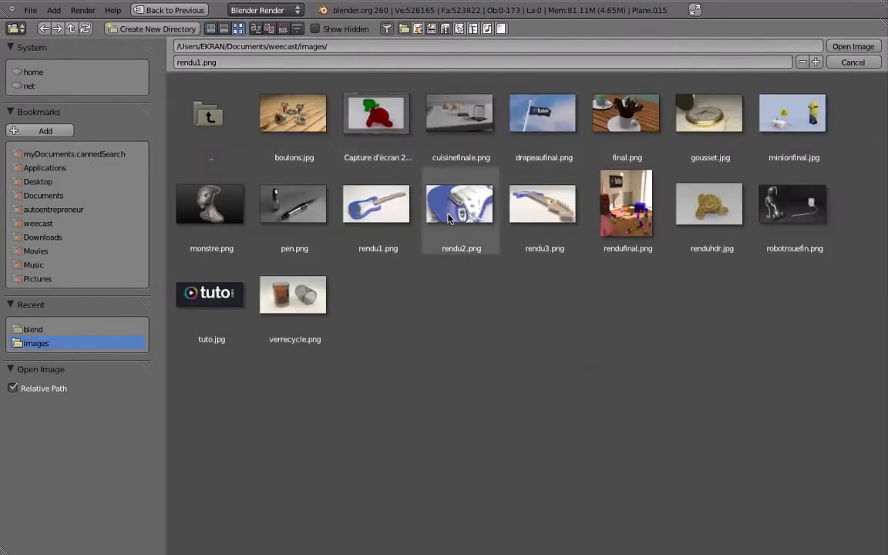
{"action": "double_click", "coordinate": [460, 210]}
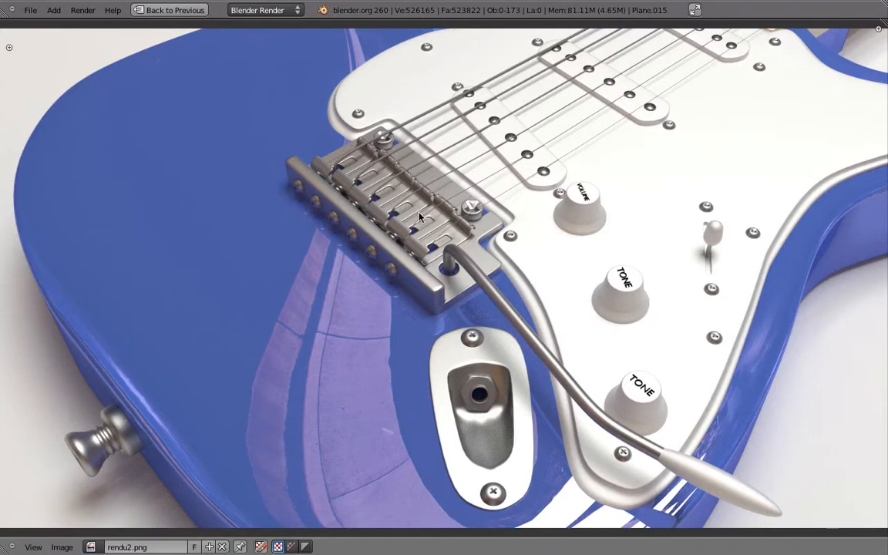
Step: Open the headstock-side render rendu3.png from the images folder, browsing the files as thumbnails
{"action": "left_click", "coordinate": [62, 547]}
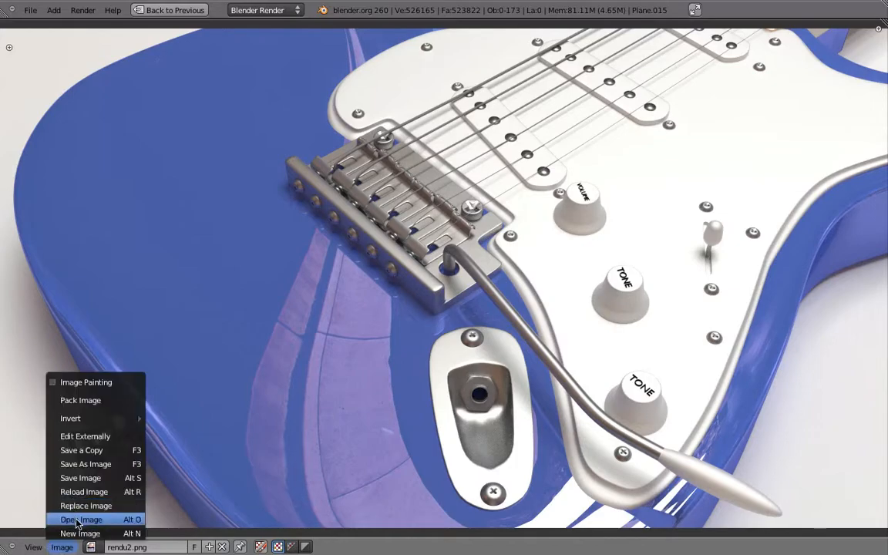
{"action": "left_click", "coordinate": [79, 521]}
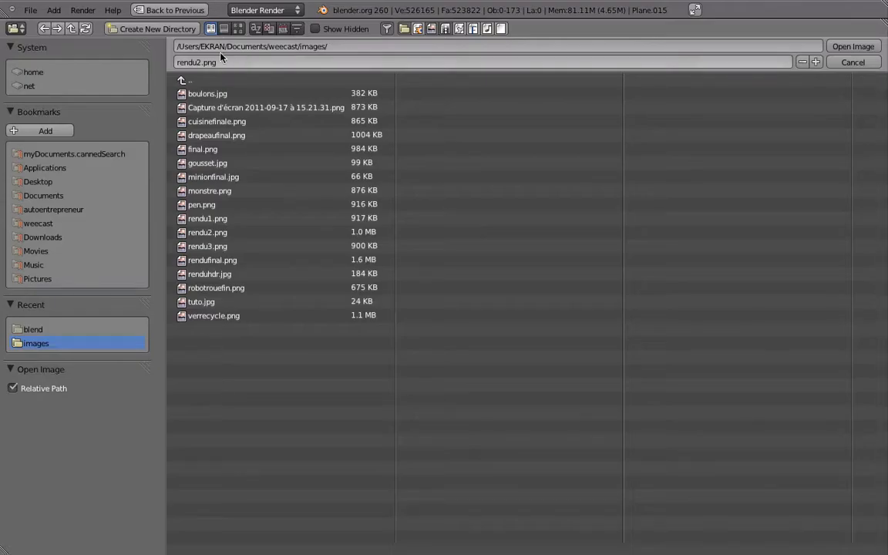
{"action": "left_click", "coordinate": [237, 28]}
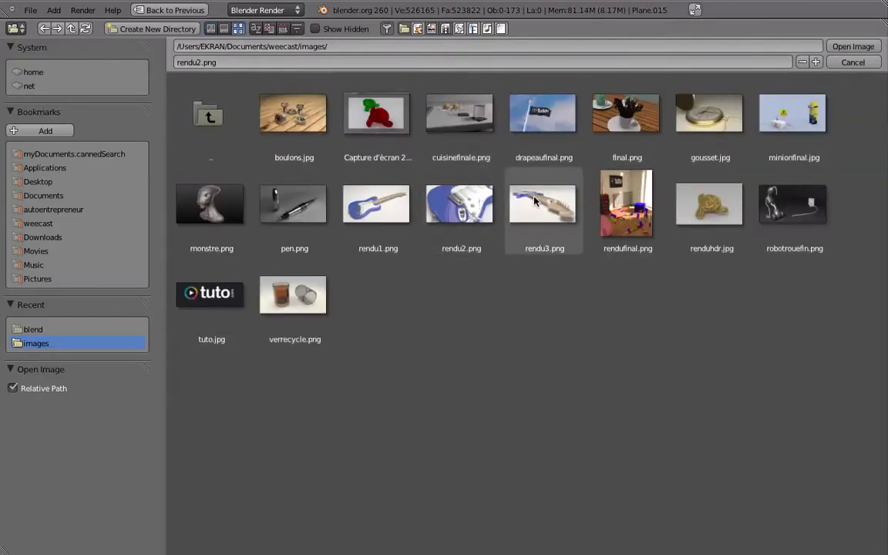
{"action": "double_click", "coordinate": [527, 202]}
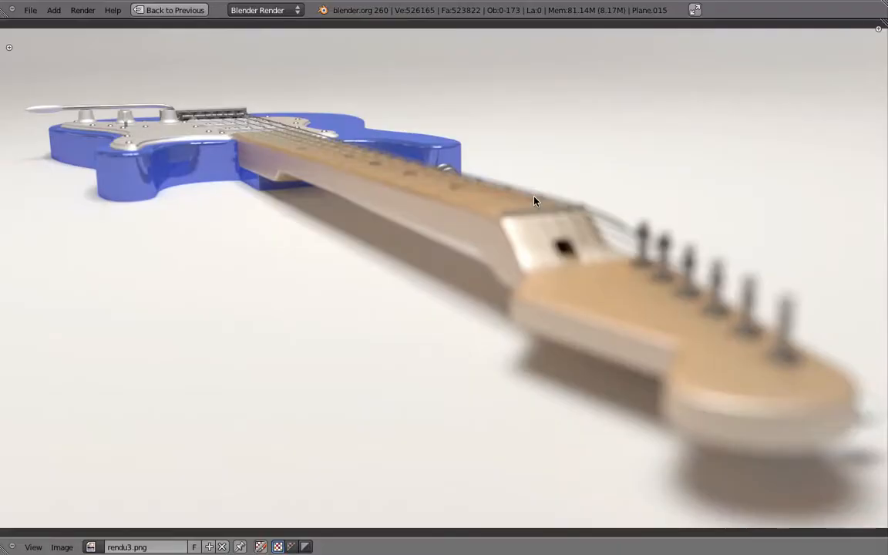